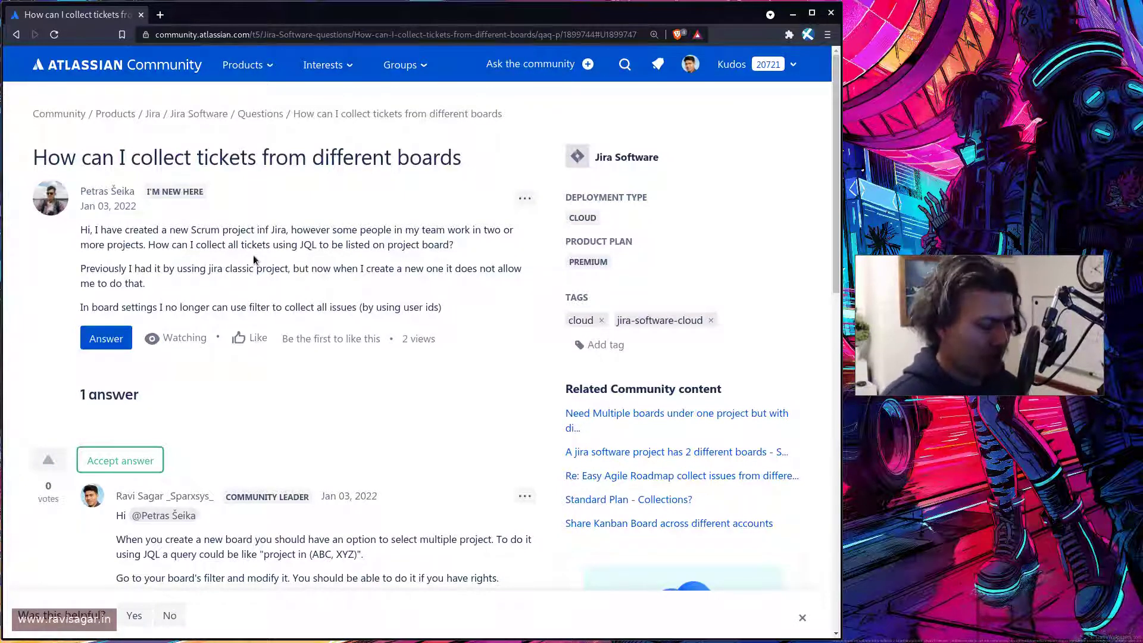
# Load jiratutorial.atlassian.net in a new browser tab to show the Jira projects list.
pyautogui.hotkey('ctrl', 't')
pyautogui.write('jiratutorial.atlassian.net')
pyautogui.press('Return')
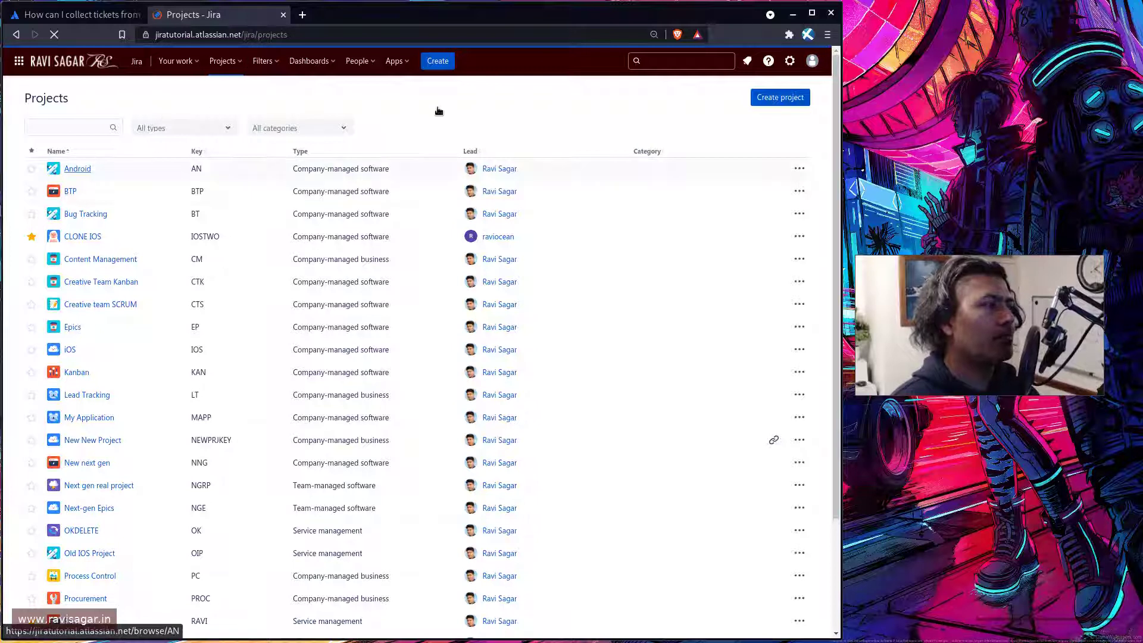
# Go to the Android (AN) board through search and open its Board settings.
pyautogui.click(689, 58)
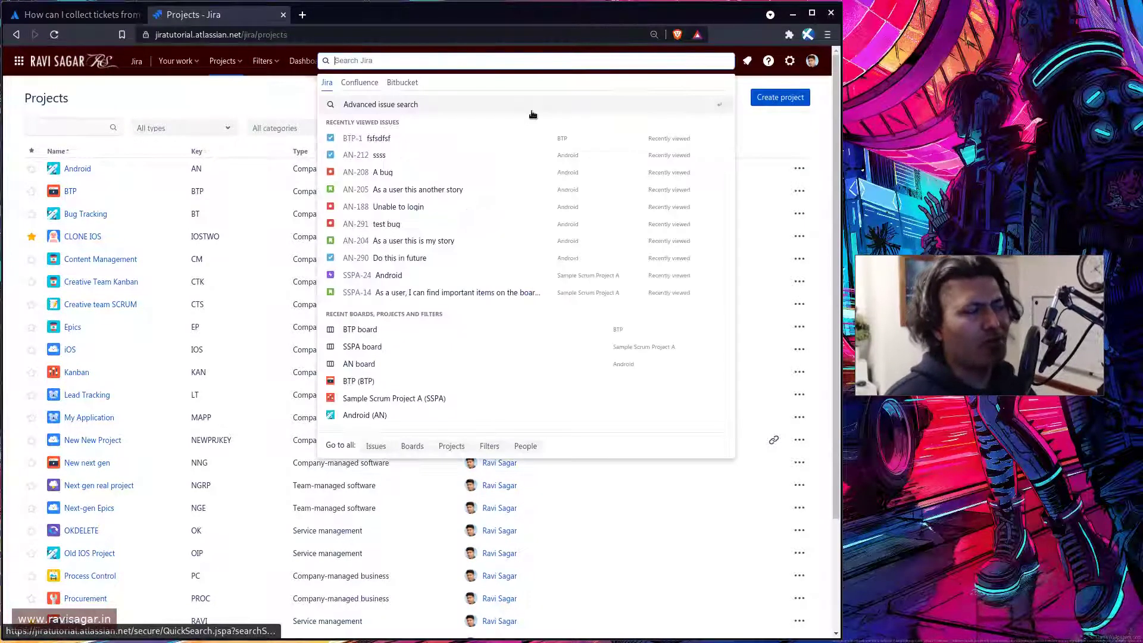
pyautogui.click(365, 417)
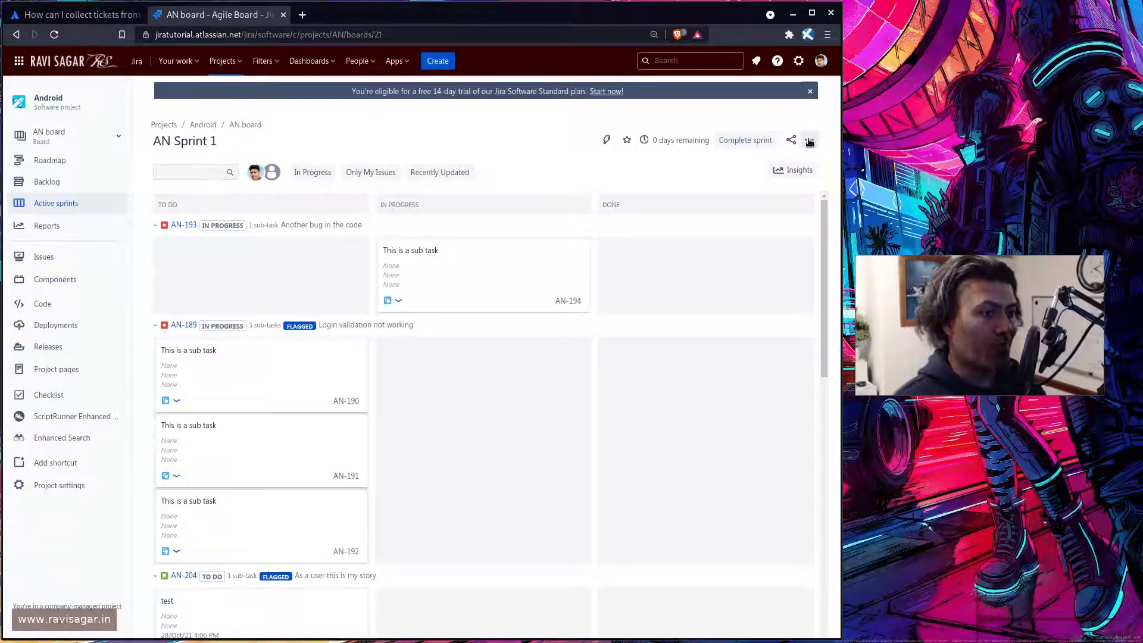
pyautogui.click(810, 141)
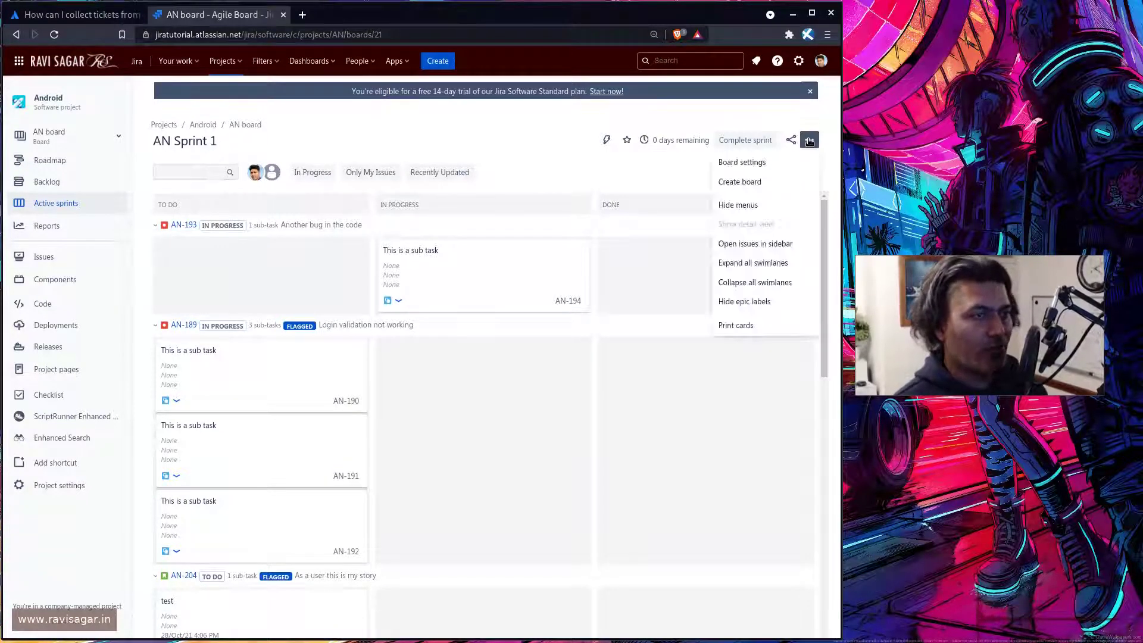
pyautogui.click(761, 163)
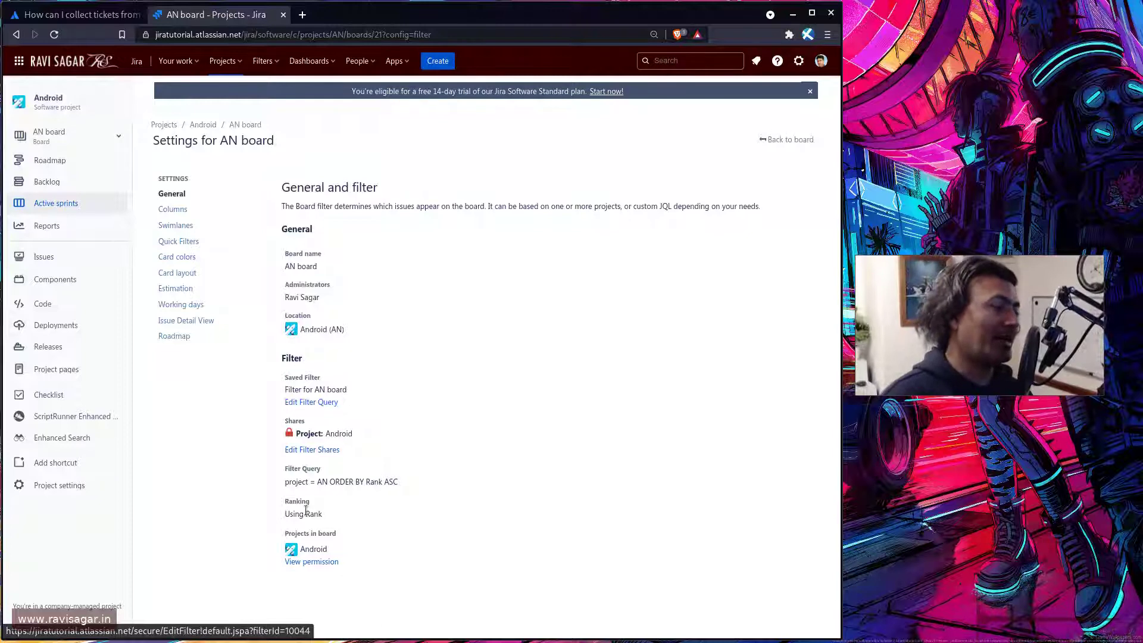
# Open the AN board filter 'project = AN ORDER BY Rank ASC' in issue search.
pyautogui.tripleClick(309, 479)
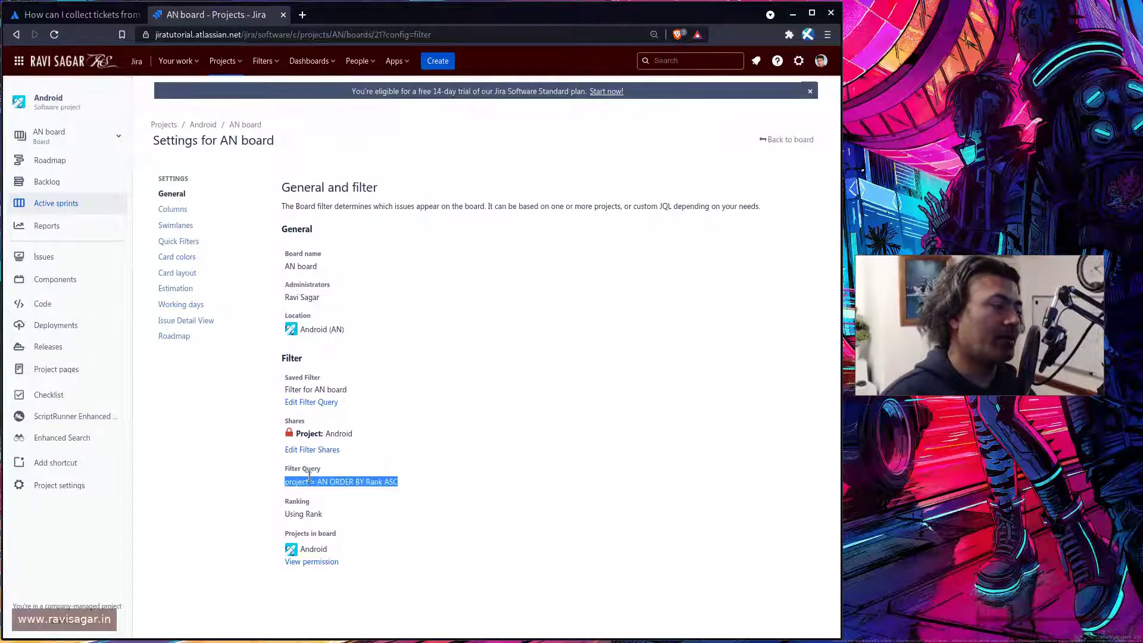
pyautogui.click(310, 404)
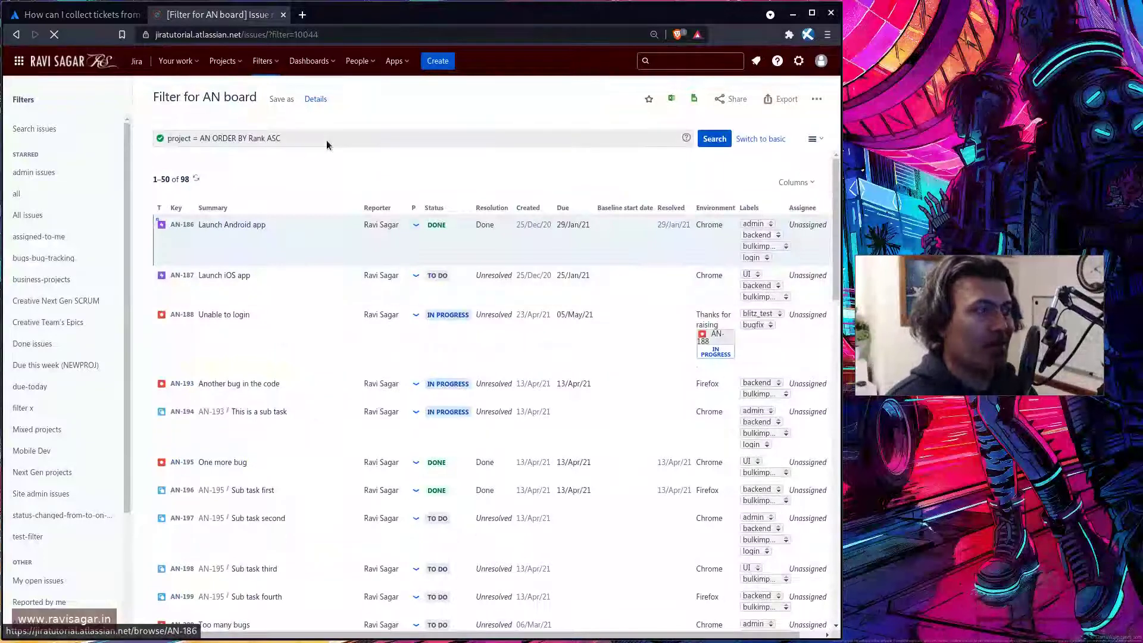
# In the JQL query, replace '= AN' with 'in (Android,'.
pyautogui.click(325, 137)
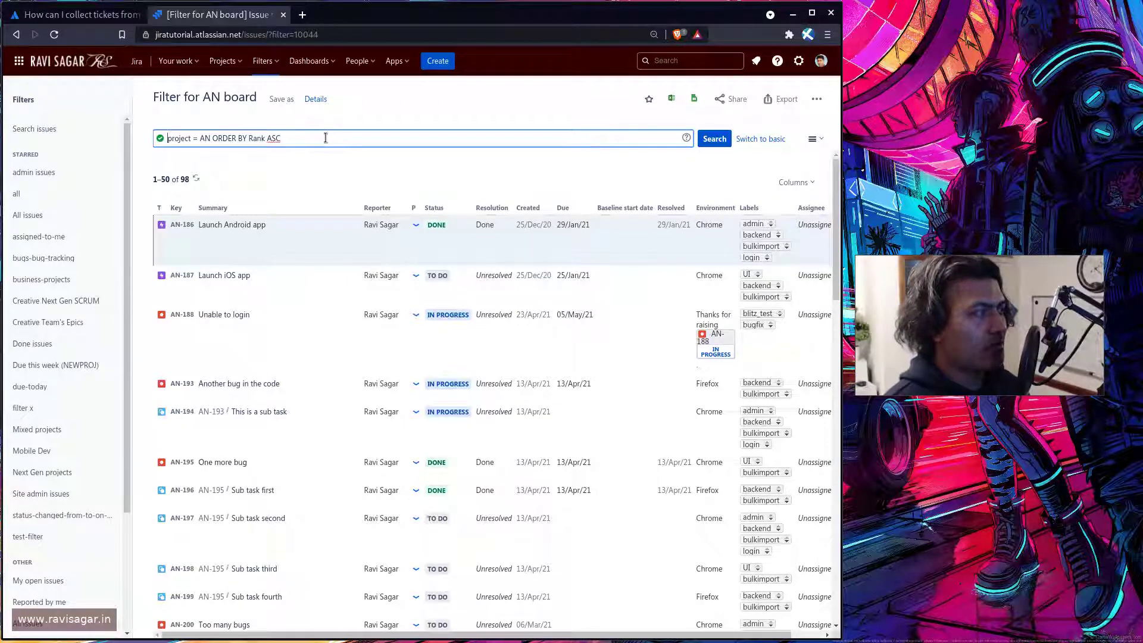
pyautogui.press('Home')
pyautogui.hotkey('ctrl', 'Right')
pyautogui.press('Right')
pyautogui.press('Right')
pyautogui.press('Right')
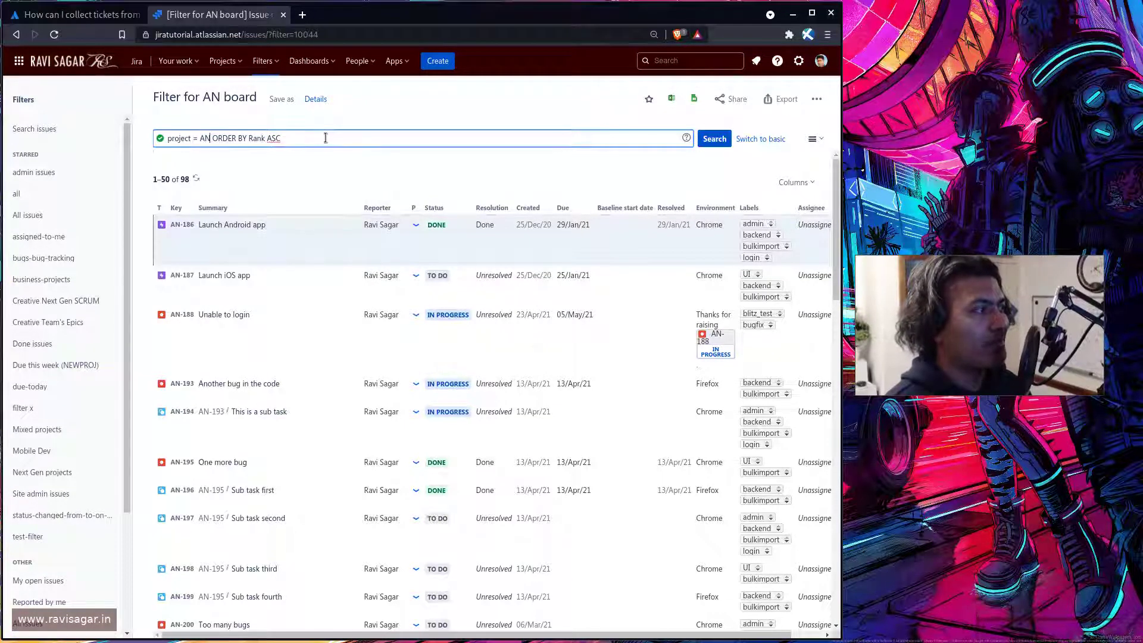
pyautogui.hotkey('ctrl', 'shift', 'Left')
pyautogui.hotkey('ctrl', 'shift', 'Left')
pyautogui.write('in')
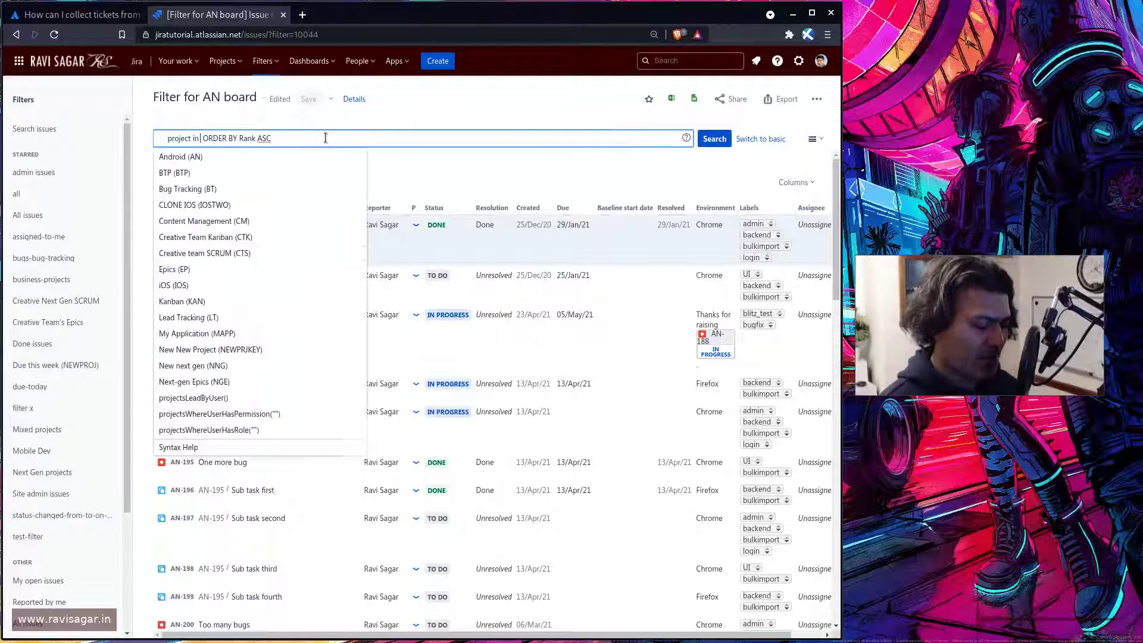
pyautogui.write(' (')
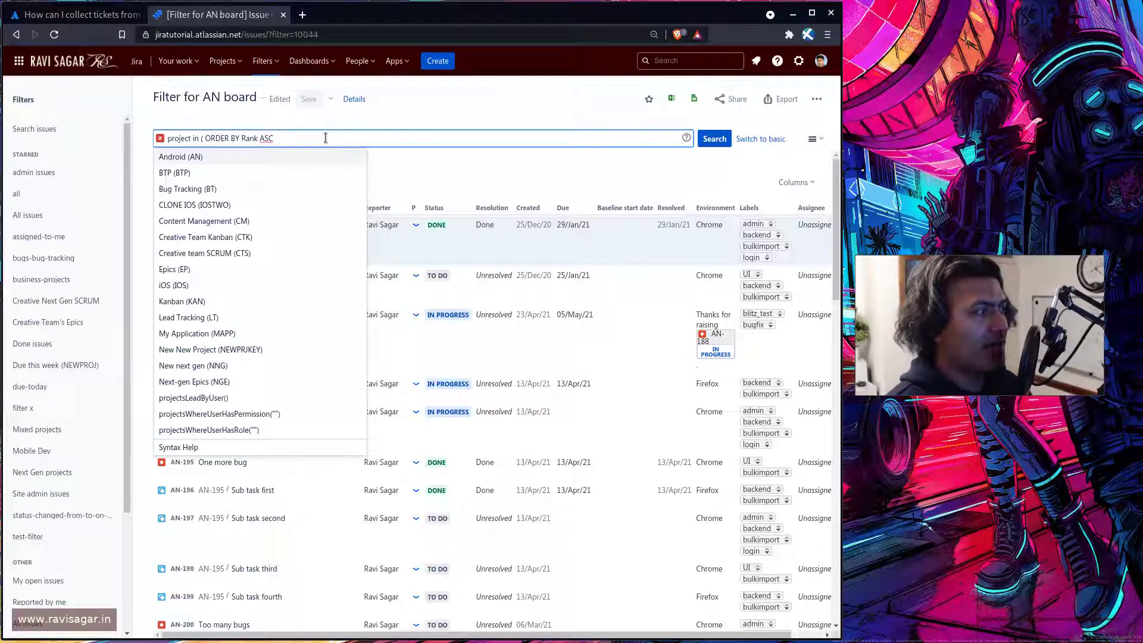
pyautogui.write('Android,')
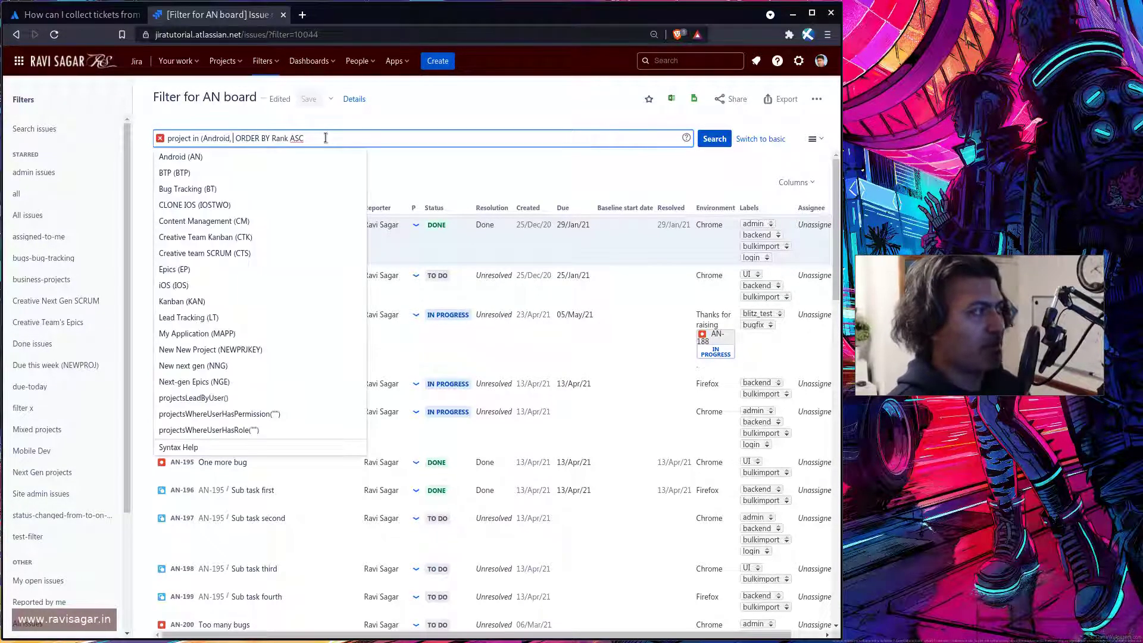
# Add "Bug Tracking" and "CLONE IOS" to the project list, close it and run the query.
pyautogui.press('Down')
pyautogui.press('Down')
pyautogui.press('Return')
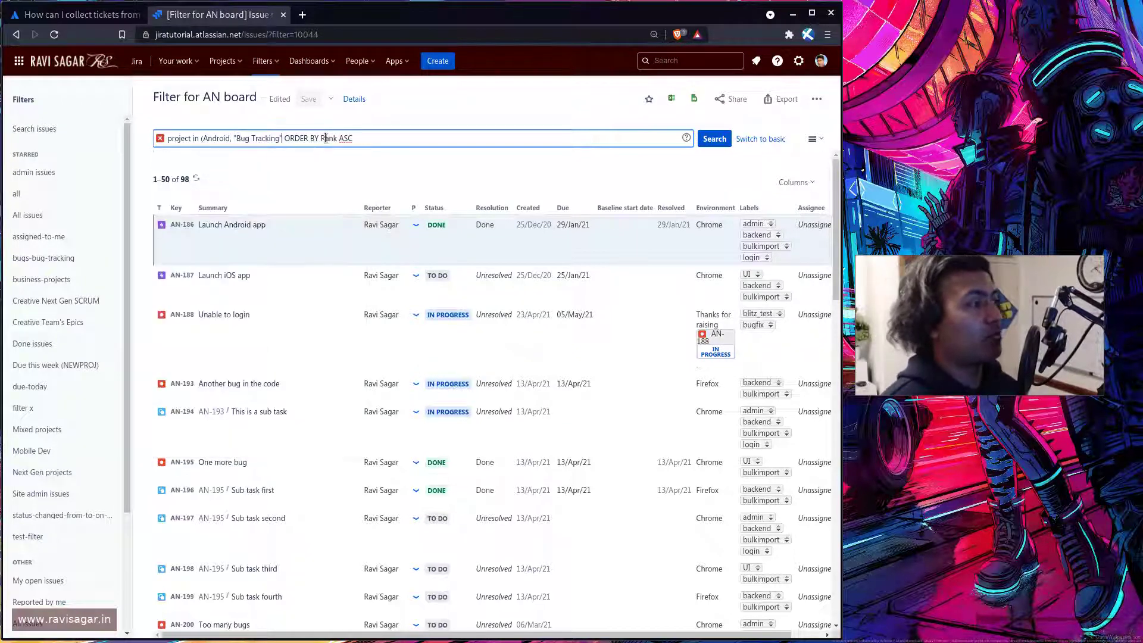
pyautogui.write(',')
pyautogui.press('Down')
pyautogui.press('Down')
pyautogui.press('Down')
pyautogui.press('Down')
pyautogui.press('Return')
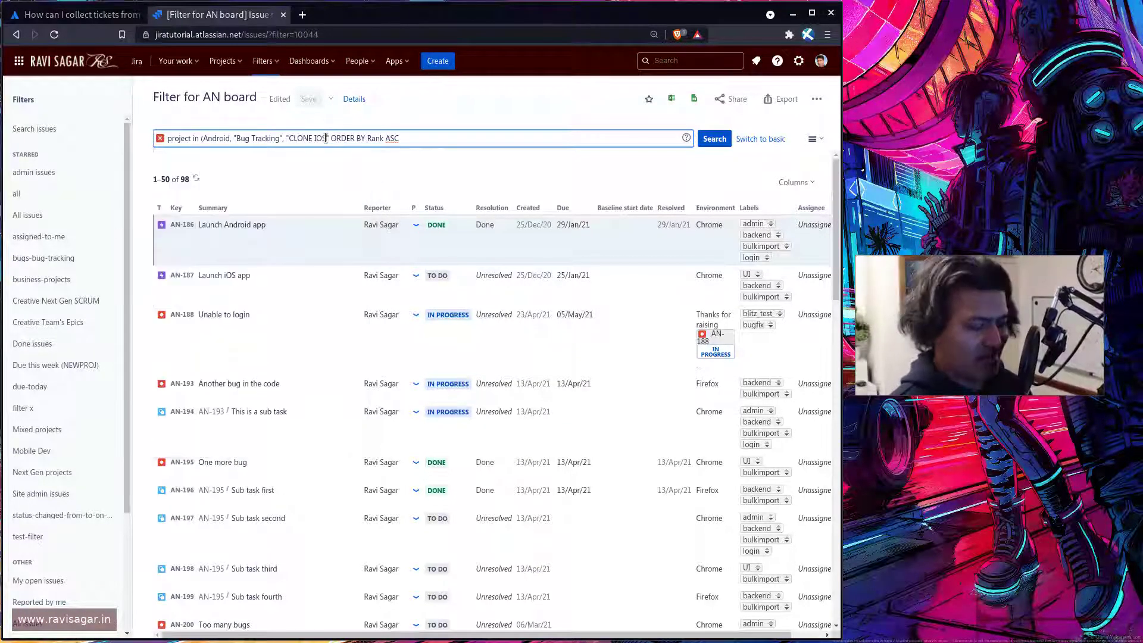
pyautogui.write(')')
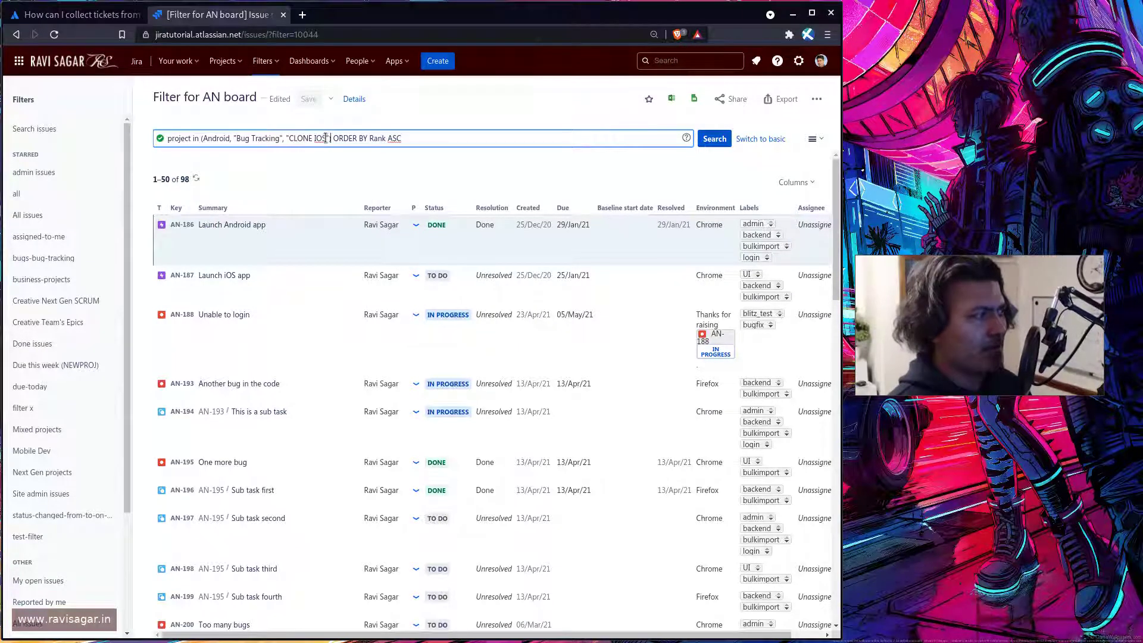
pyautogui.press('Return')
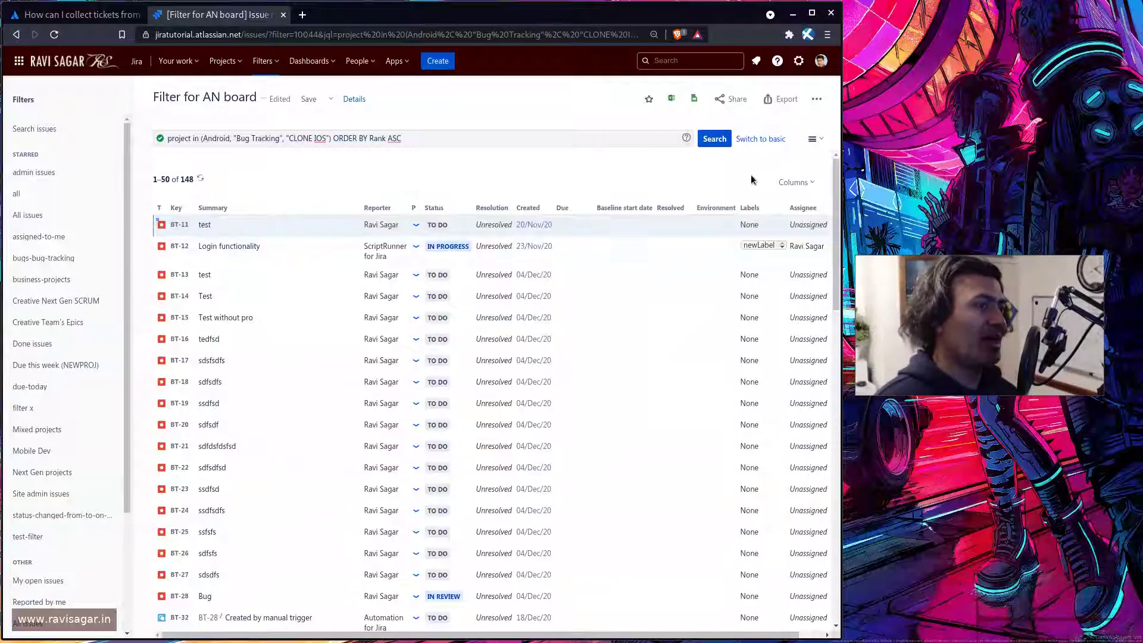
# Save the changed filter and return to the Android project's board.
pyautogui.click(309, 101)
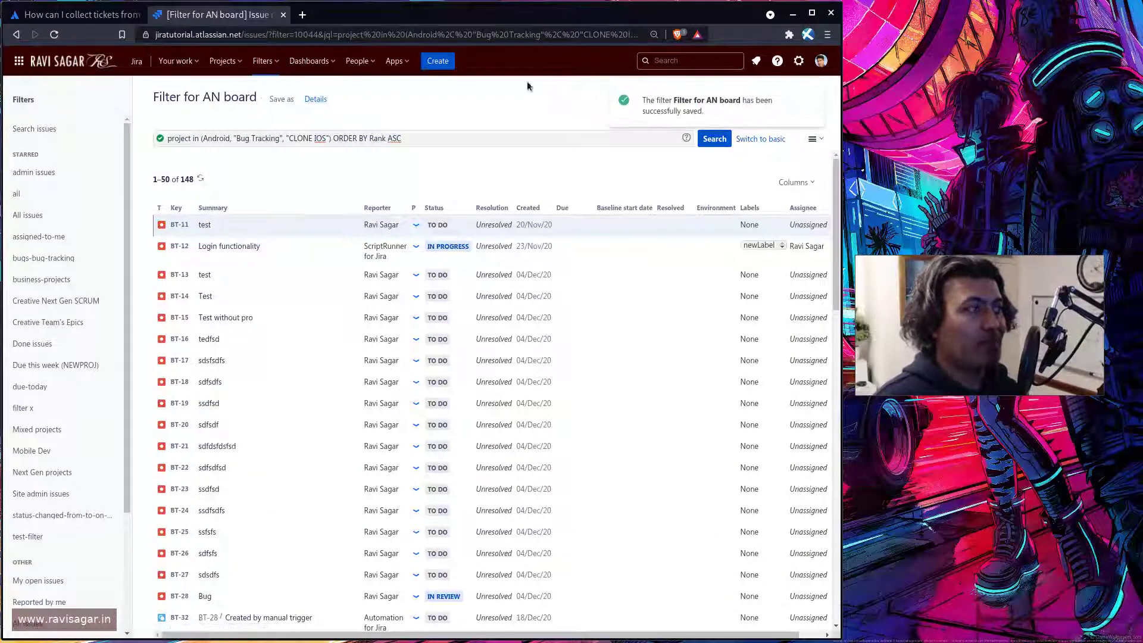
pyautogui.click(682, 62)
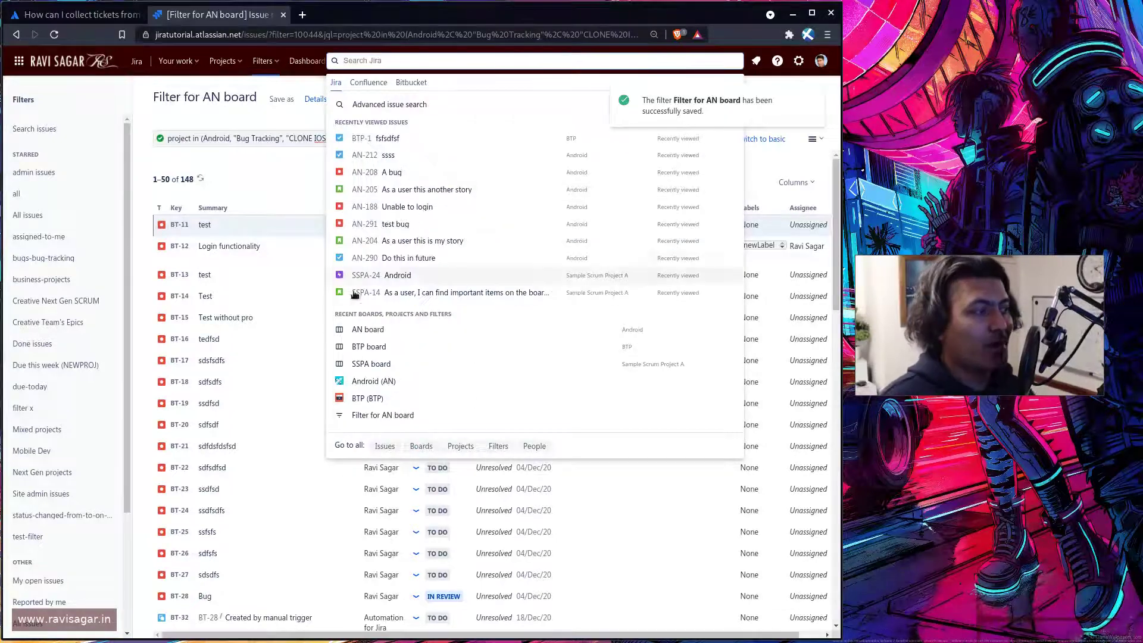
pyautogui.click(377, 383)
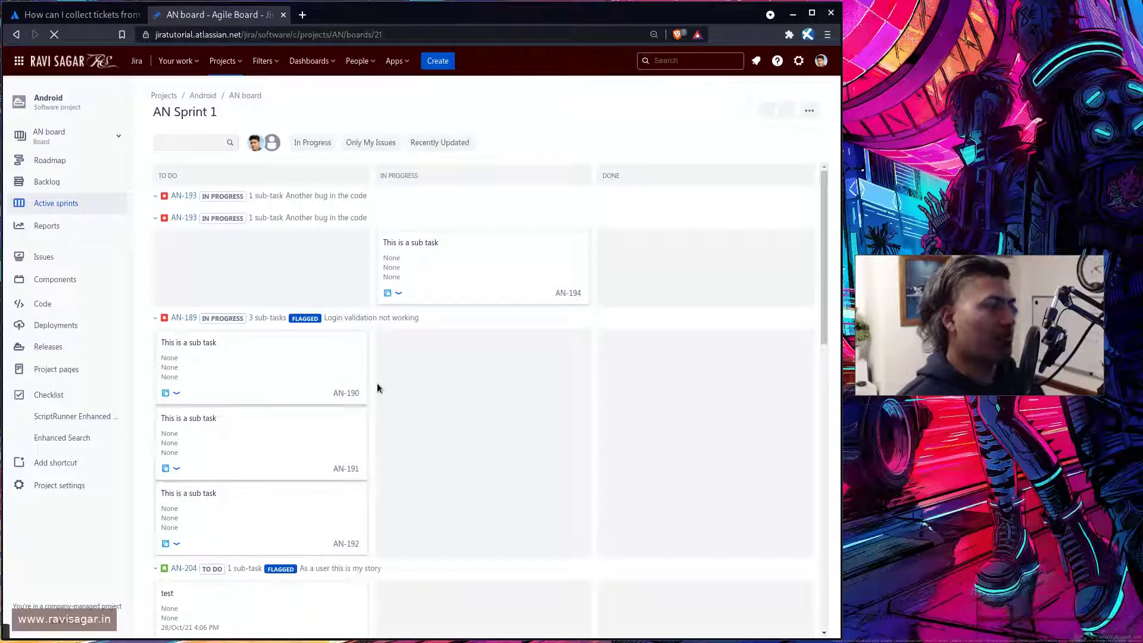
# Scroll the AN backlog, now listing Bug Tracking issues alongside Android ones.
pyautogui.click(46, 181)
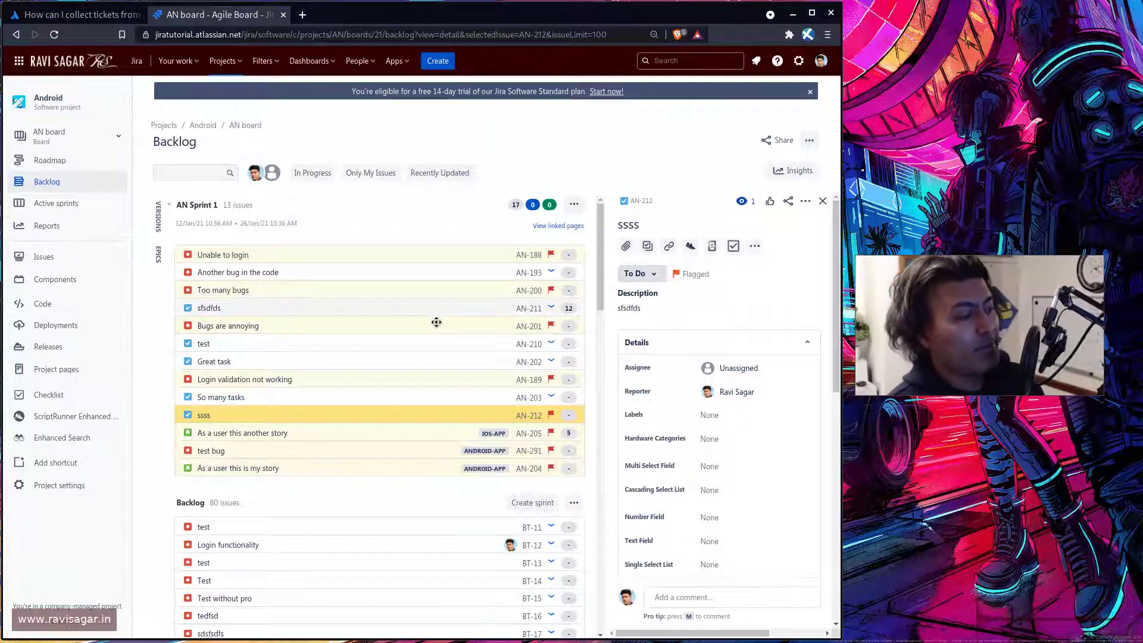
pyautogui.scroll(-5, 438, 334)
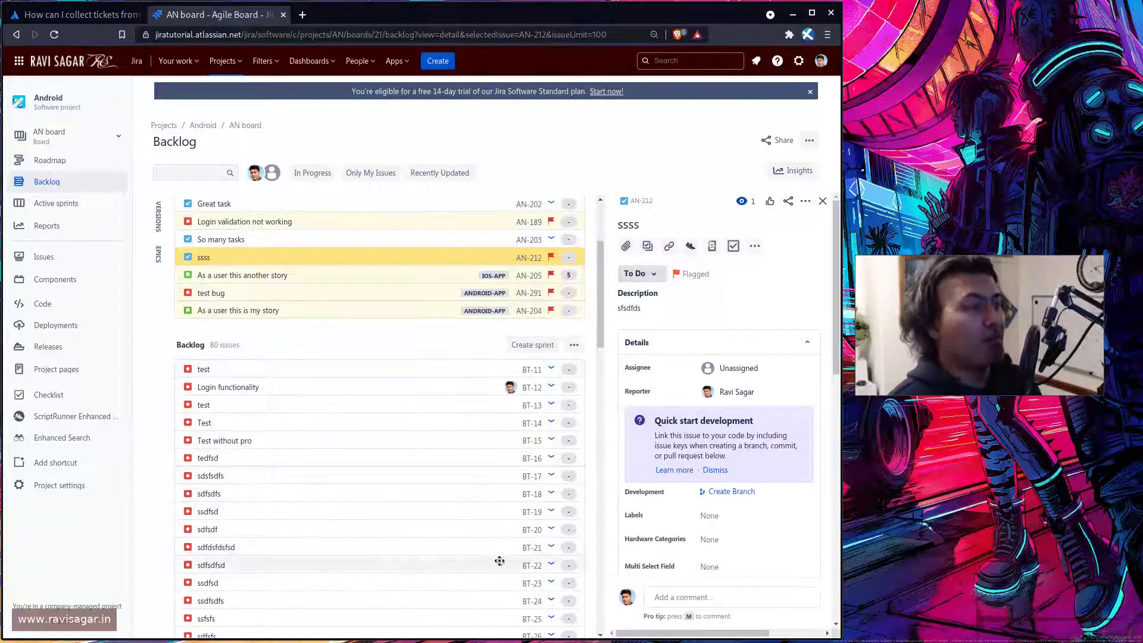
pyautogui.scroll(-8, 455, 439)
pyautogui.scroll(-5, 309, 398)
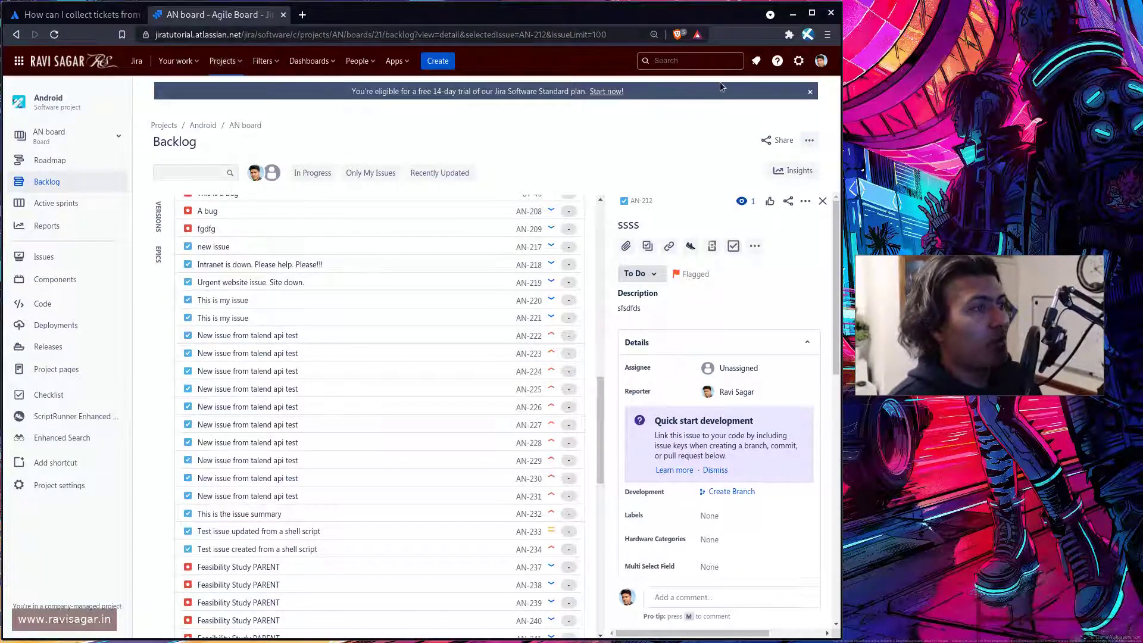
# From the all-boards list, start a Scrum board based on an existing project.
pyautogui.click(704, 60)
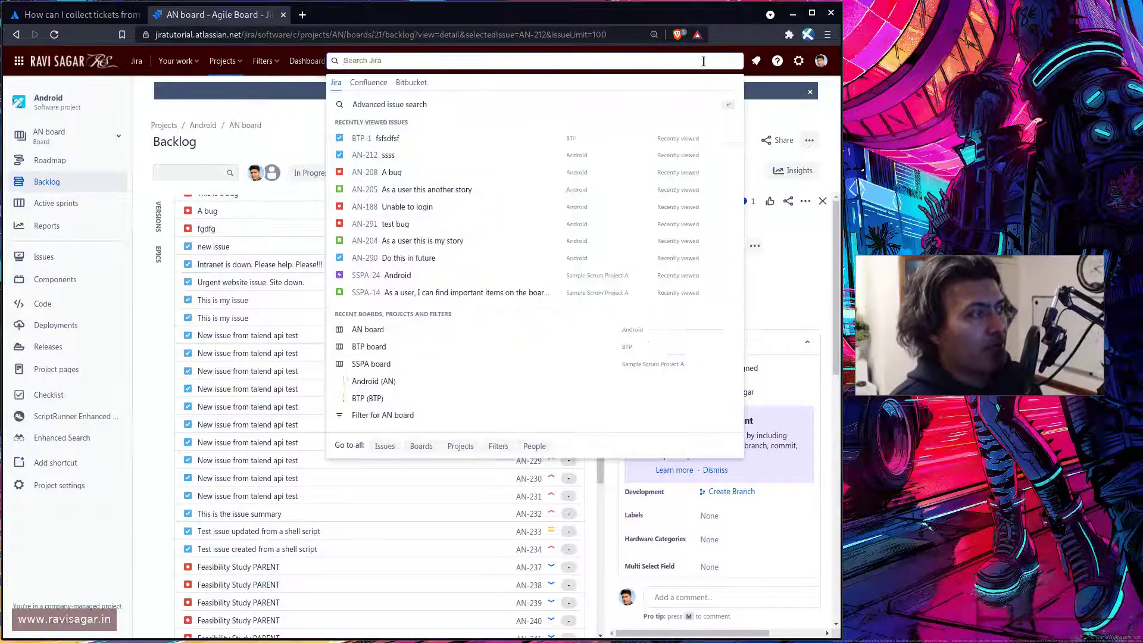
pyautogui.click(420, 448)
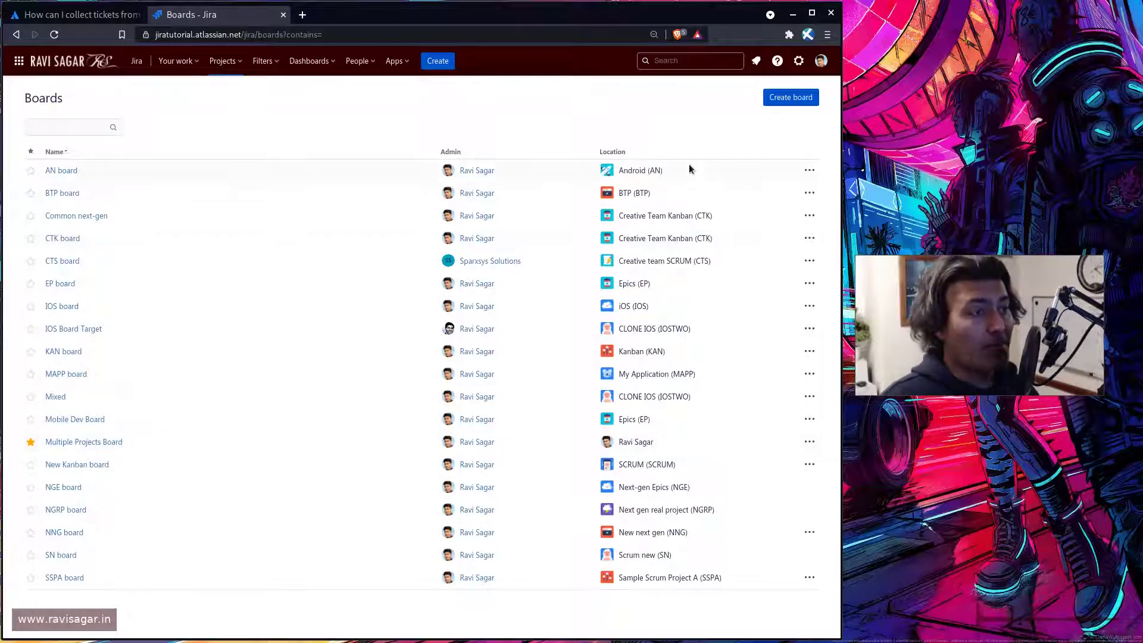
pyautogui.click(790, 102)
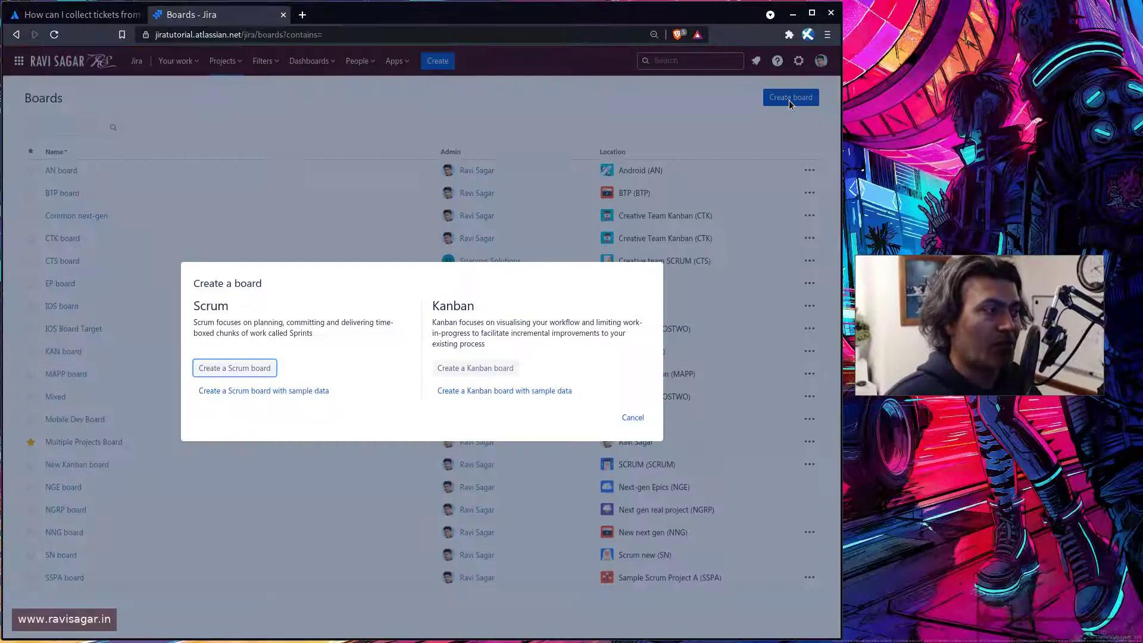
pyautogui.click(227, 368)
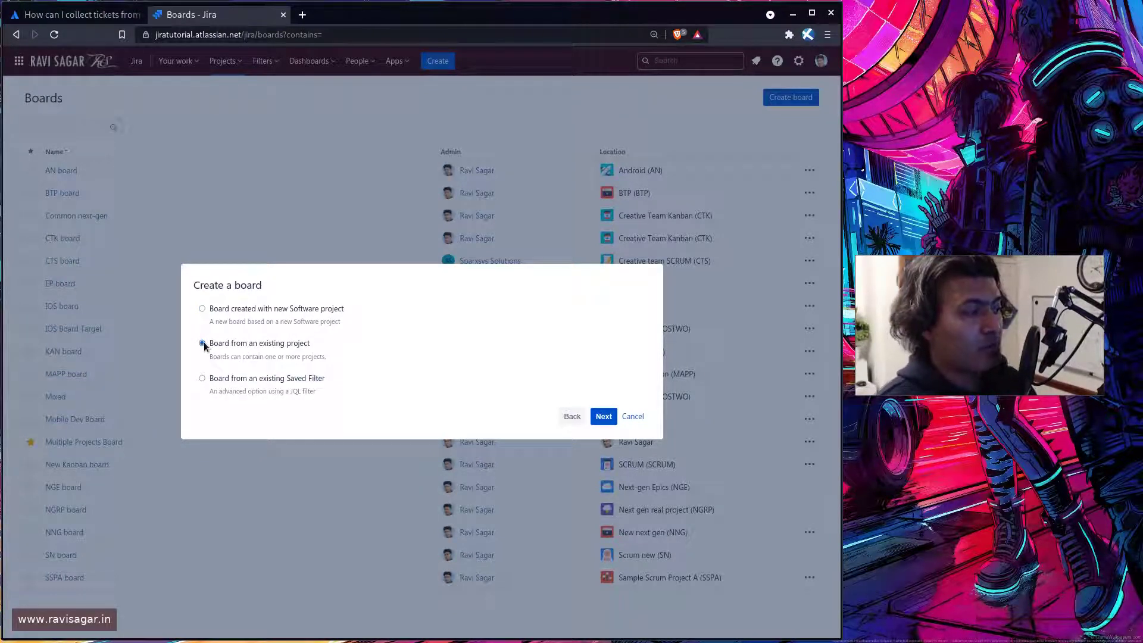
pyautogui.click(203, 344)
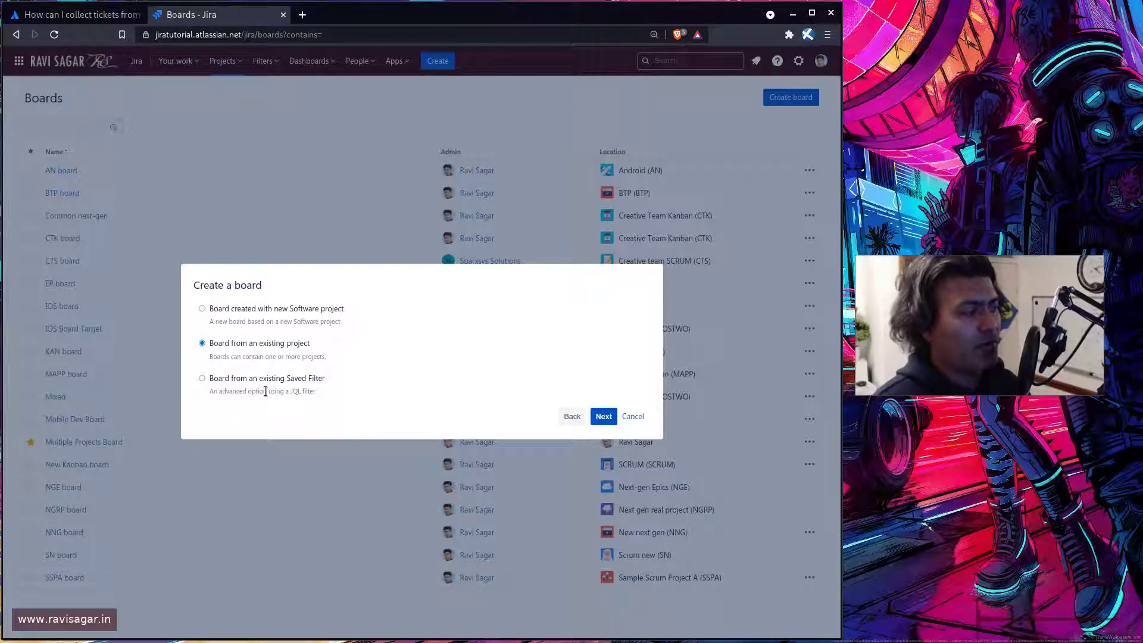
# Name the new board 'Multiple projects board'.
pyautogui.click(608, 418)
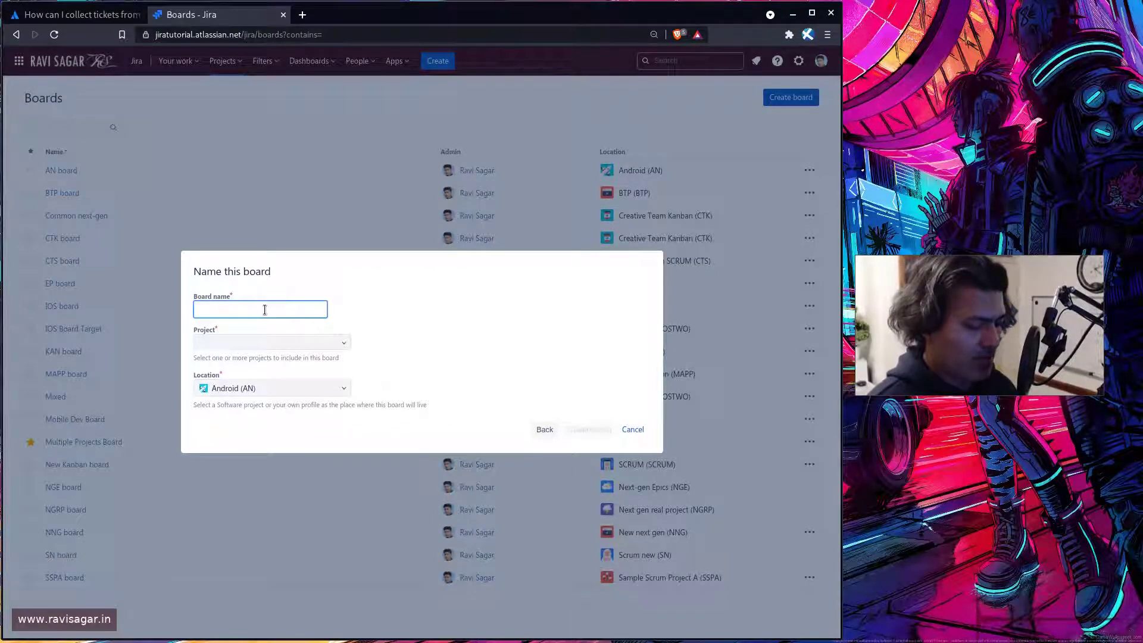
pyautogui.write('Multiple pro')
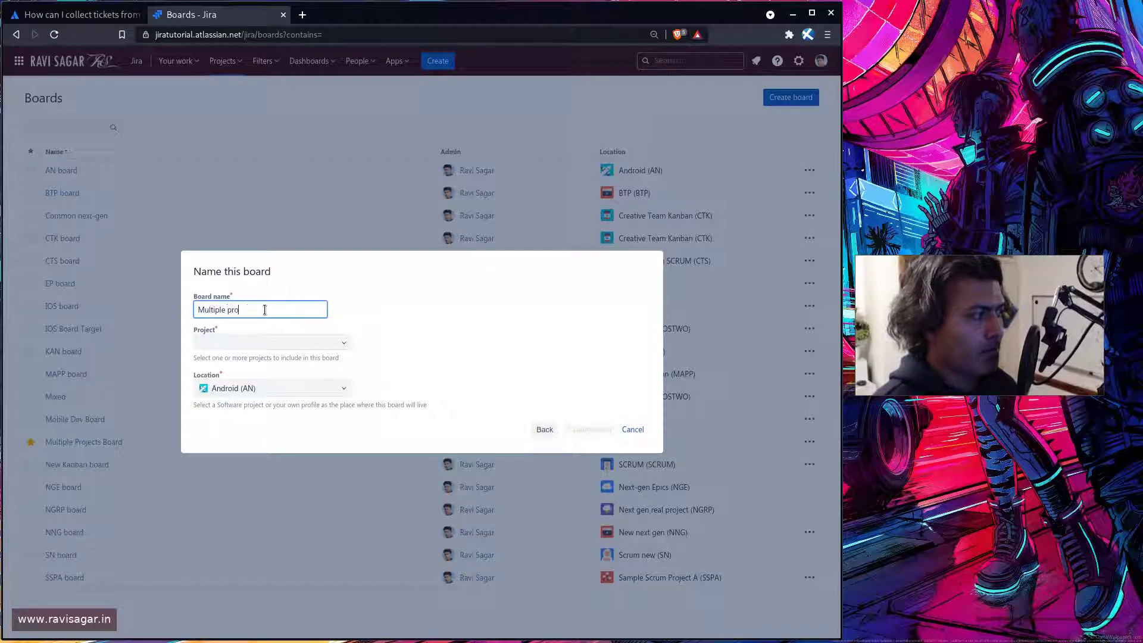
pyautogui.write('jects bo')
pyautogui.press('BackSpace')
pyautogui.press('BackSpace')
pyautogui.write('board')
# Add Testing Opsgenie, BTP and Lead Tracking as projects and create the board.
pyautogui.click(305, 342)
pyautogui.click(345, 342)
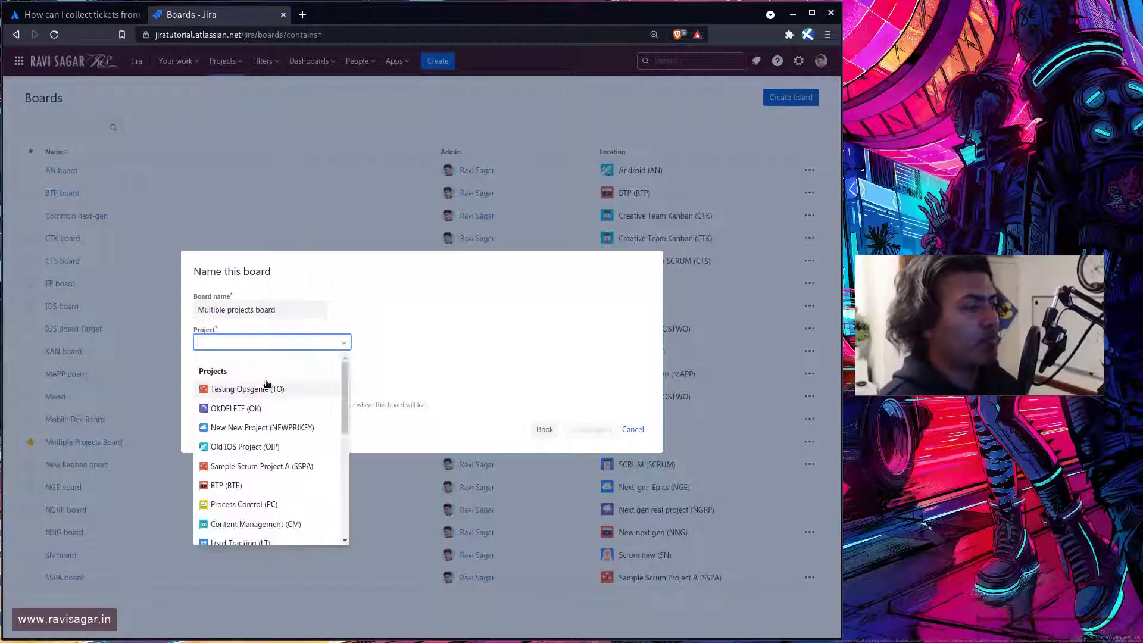
pyautogui.press('Return')
pyautogui.click(344, 342)
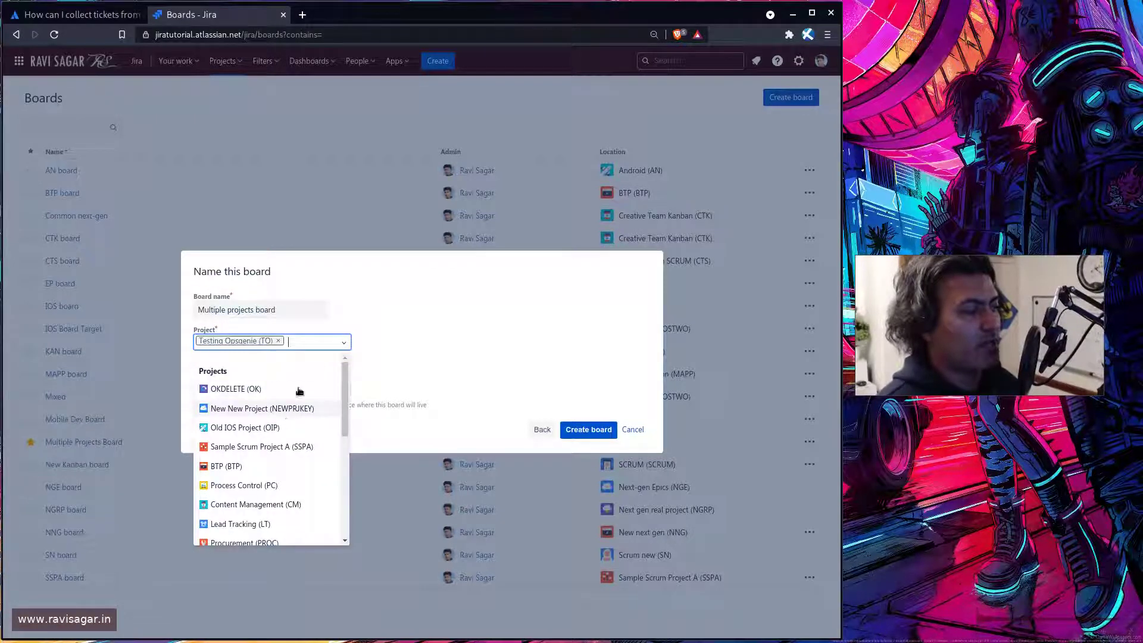
pyautogui.click(227, 466)
pyautogui.click(344, 337)
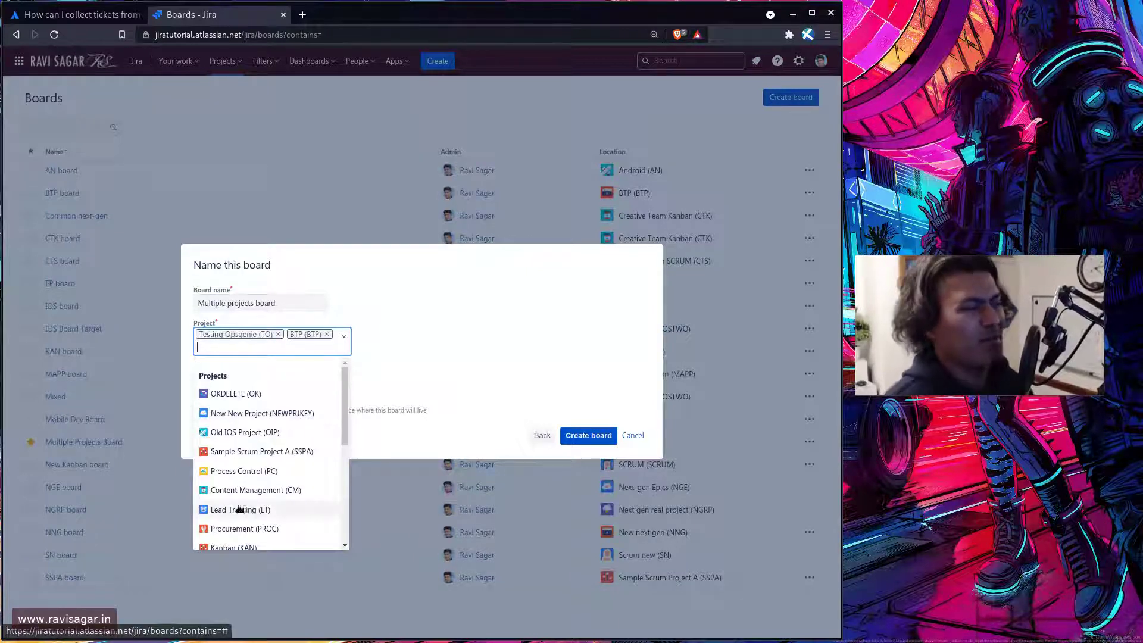
pyautogui.click(286, 511)
pyautogui.click(577, 436)
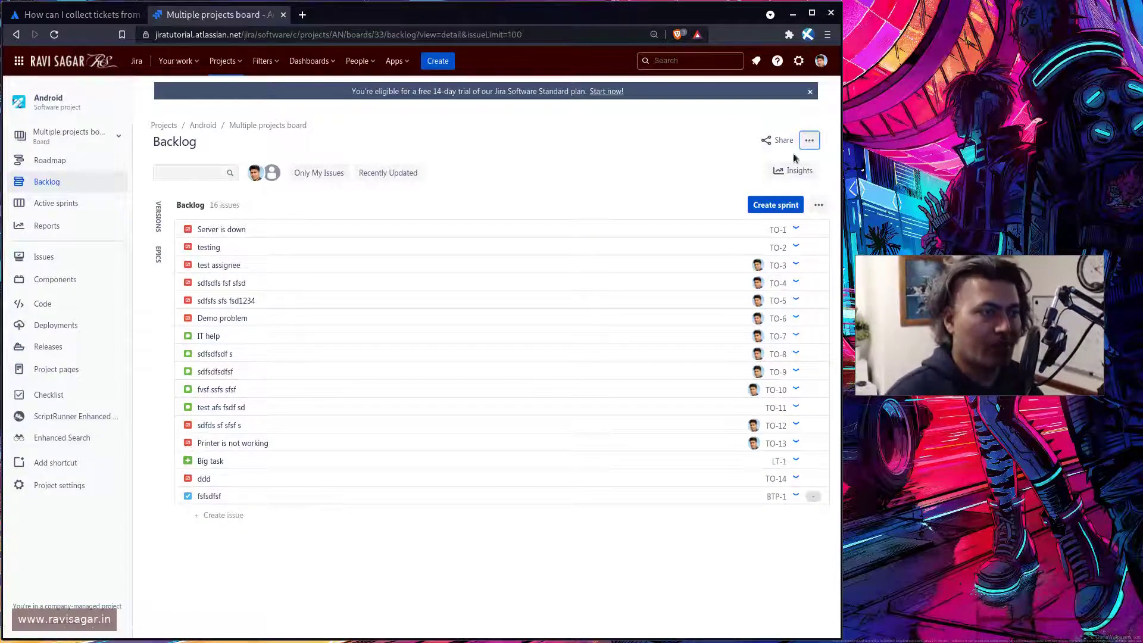
# Open the Multiple projects board's filter, project in (LT, "TO", BTP), in the editable JQL field.
pyautogui.click(816, 147)
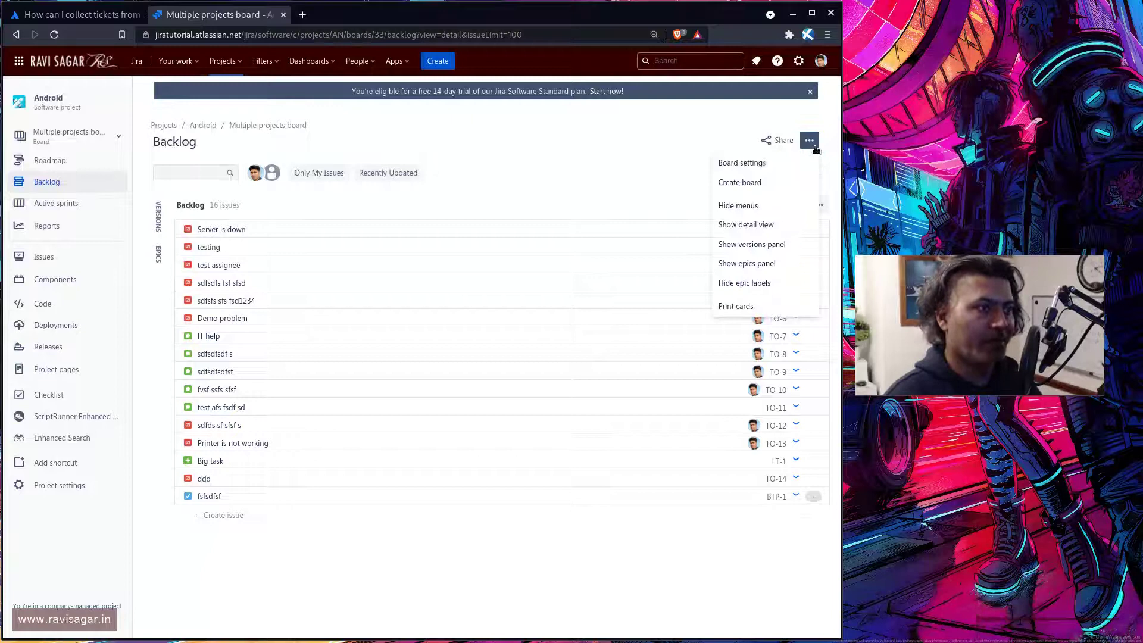
pyautogui.click(789, 163)
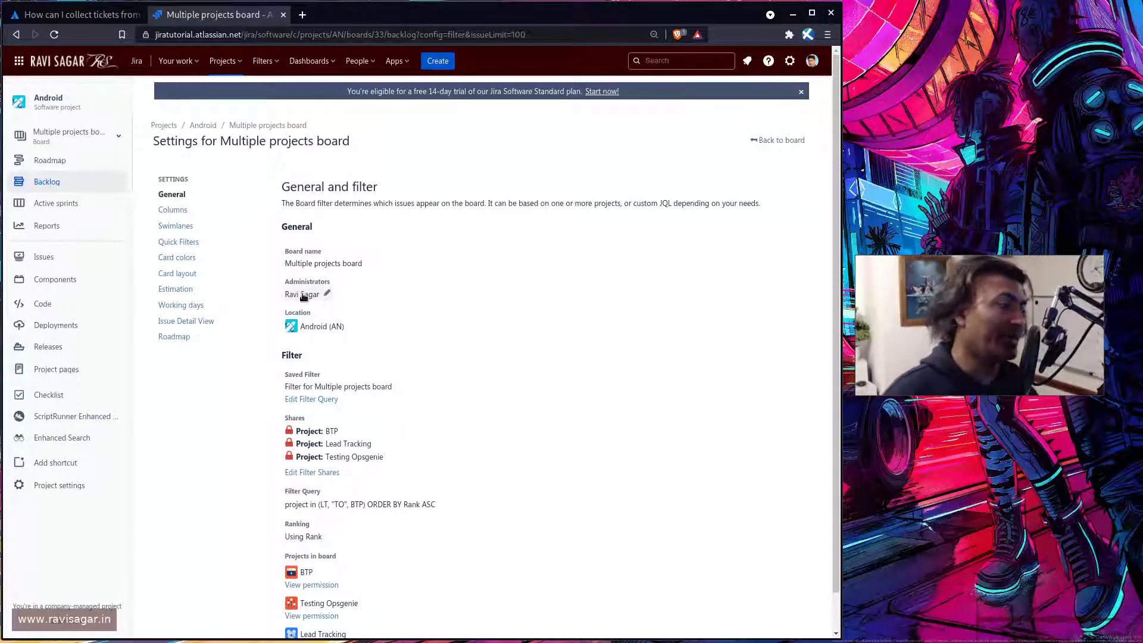
pyautogui.scroll(-1, 331, 410)
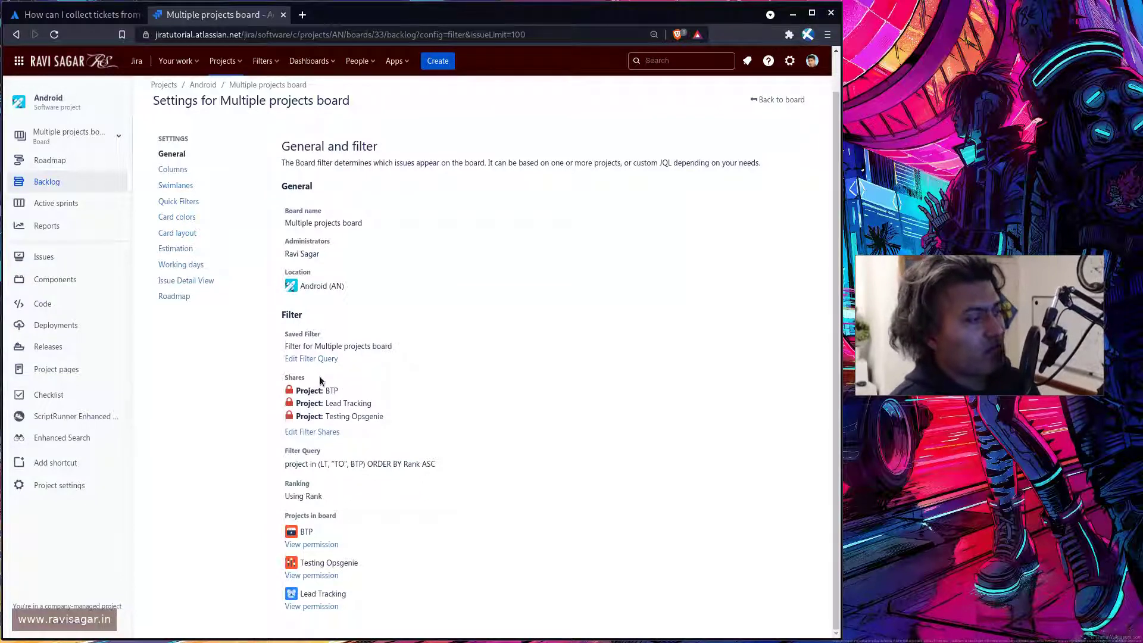
pyautogui.click(310, 360)
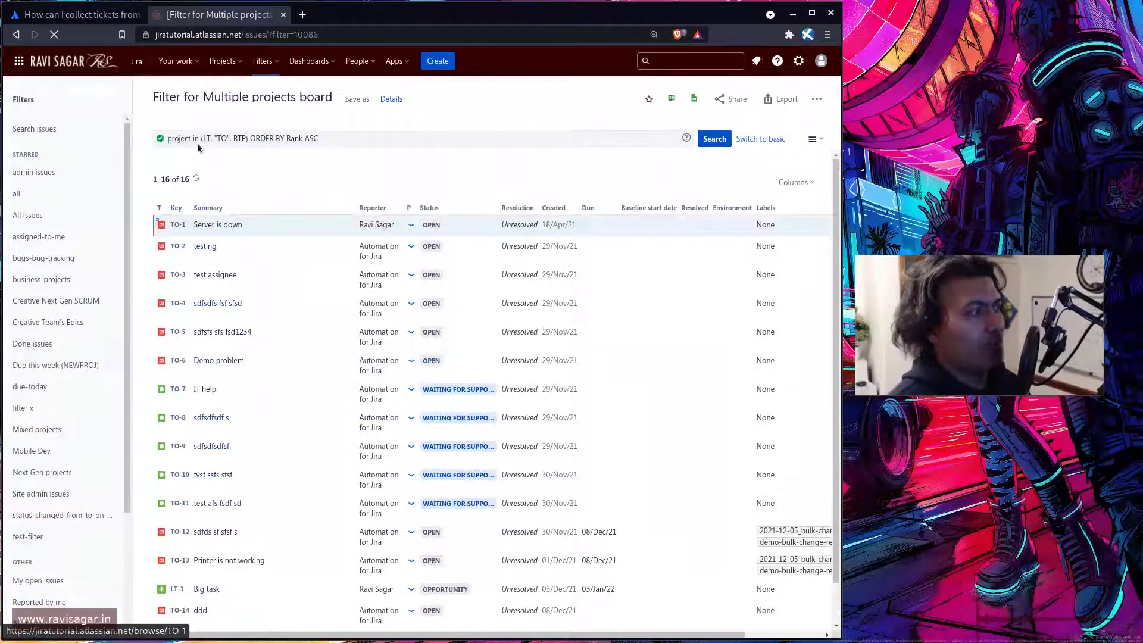
pyautogui.click(218, 138)
pyautogui.tripleClick(217, 138)
pyautogui.click(218, 135)
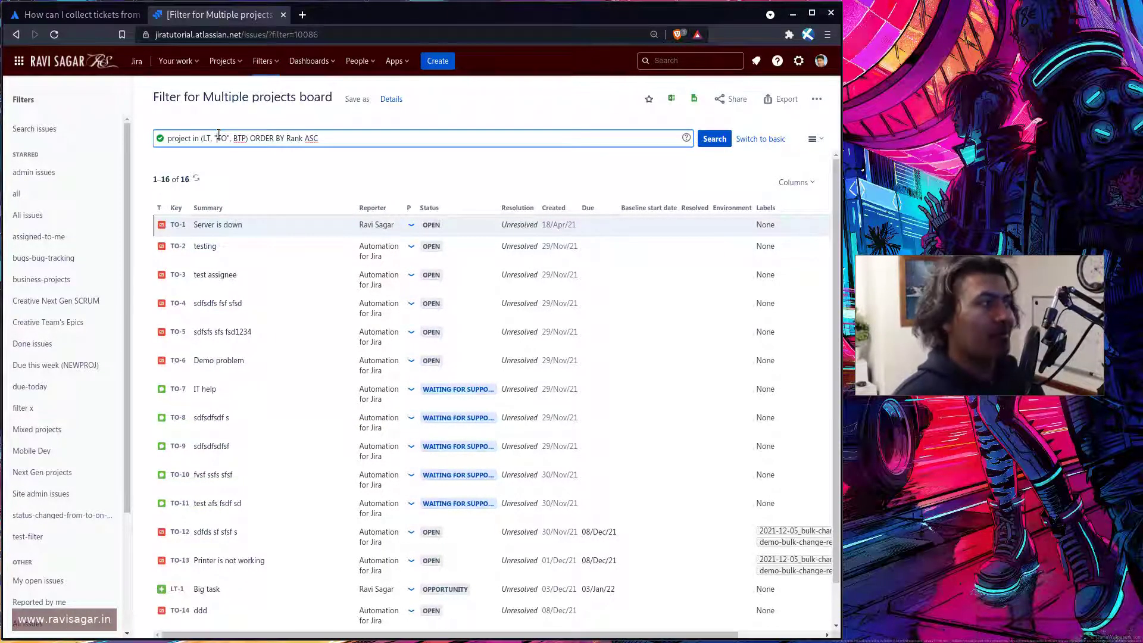
# Switch back to the Community question and scroll to its project in (ABC, XYZ) answer.
pyautogui.hotkey('ctrl', 'shift', 'Tab')
pyautogui.scroll(-1, 356, 310)
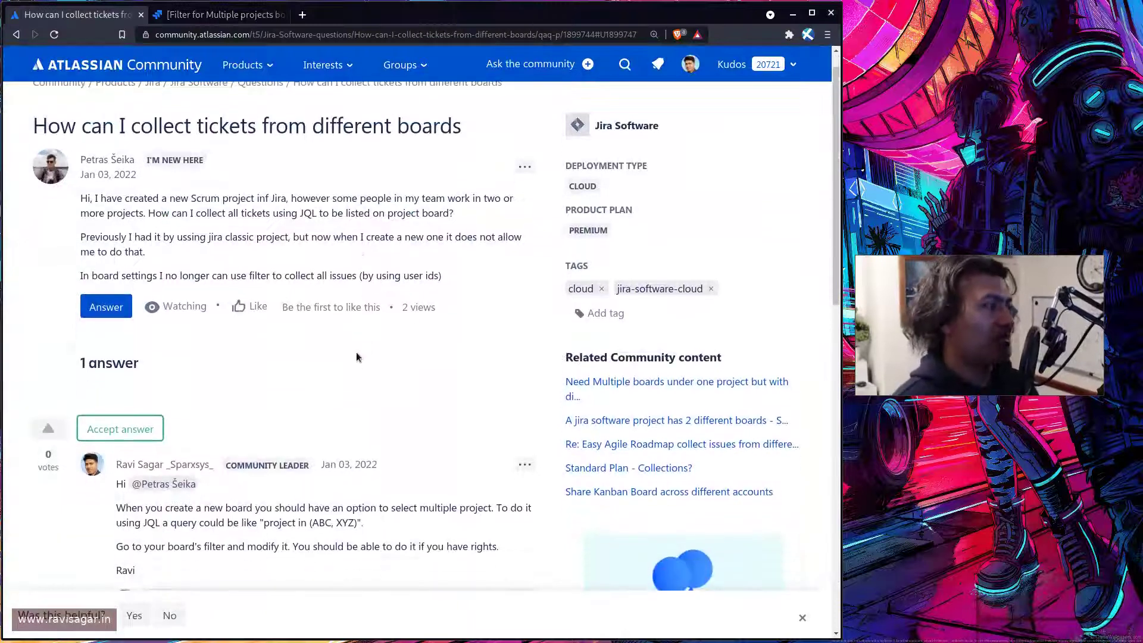